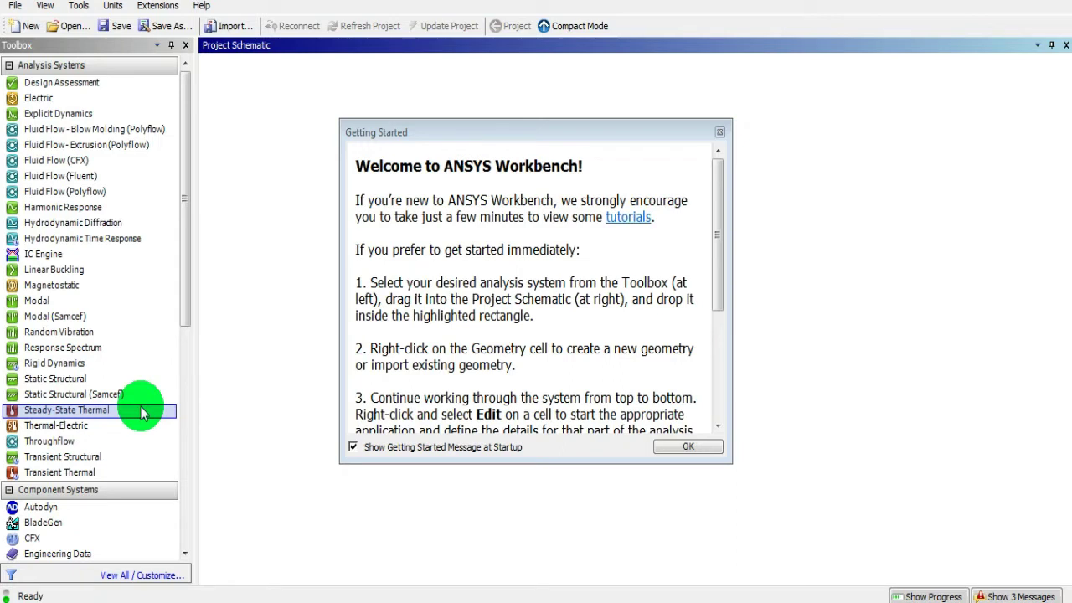
- Add a Steady-State Thermal system and import Thermal Plate.igs as its geometry
click(684, 446)
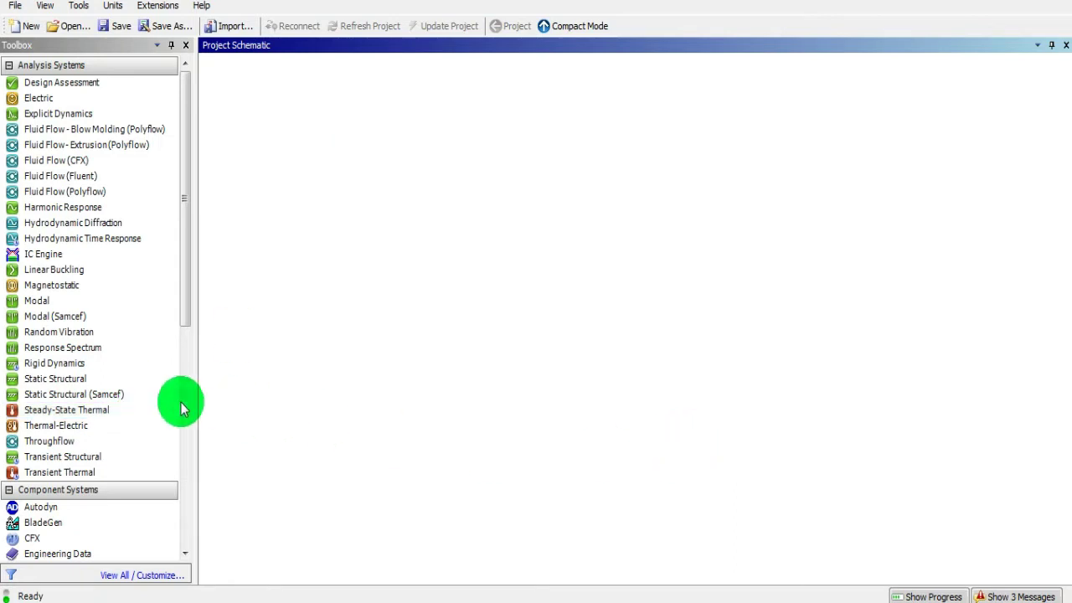
double_click(66, 409)
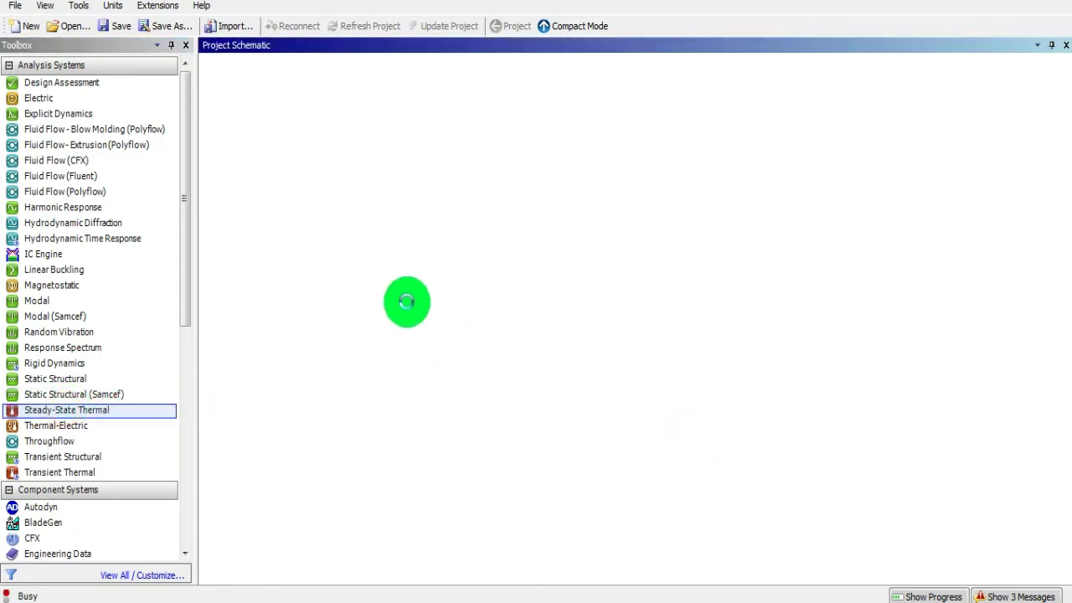
click(328, 151)
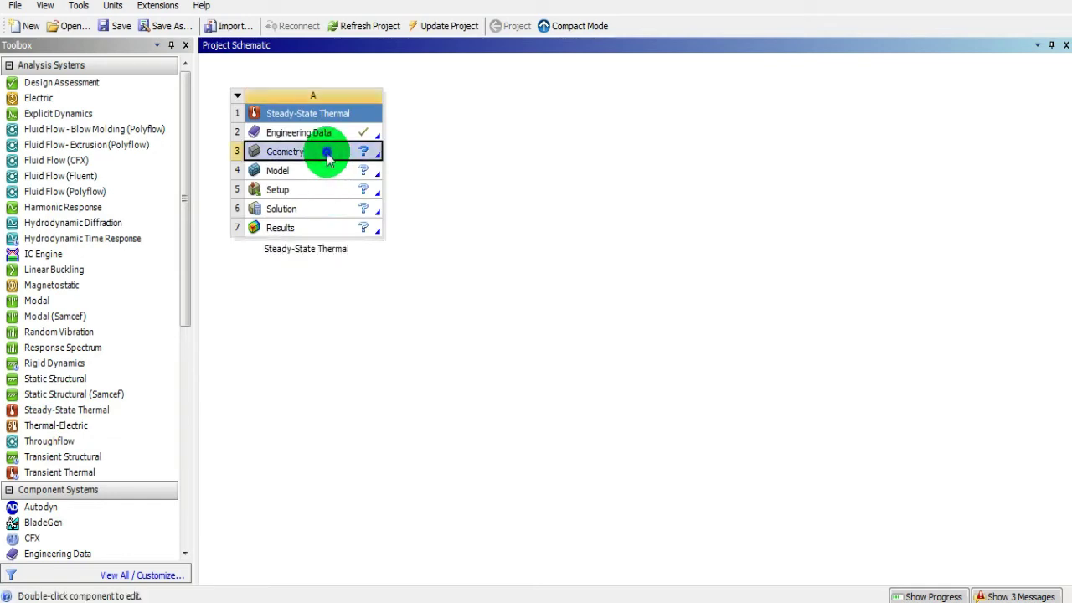
right_click(328, 156)
mouse_move(369, 184)
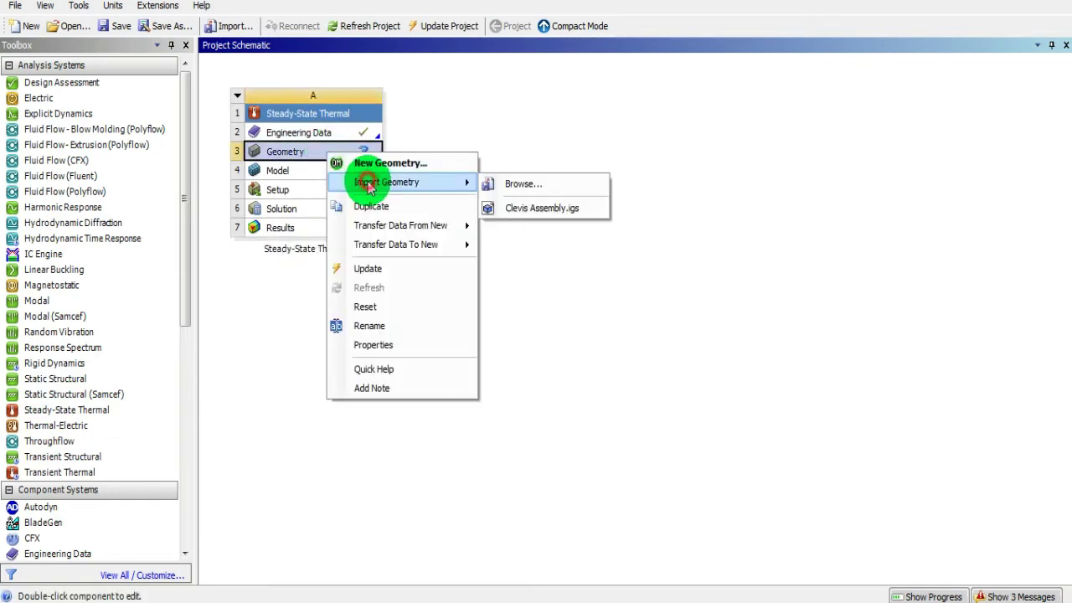
click(521, 183)
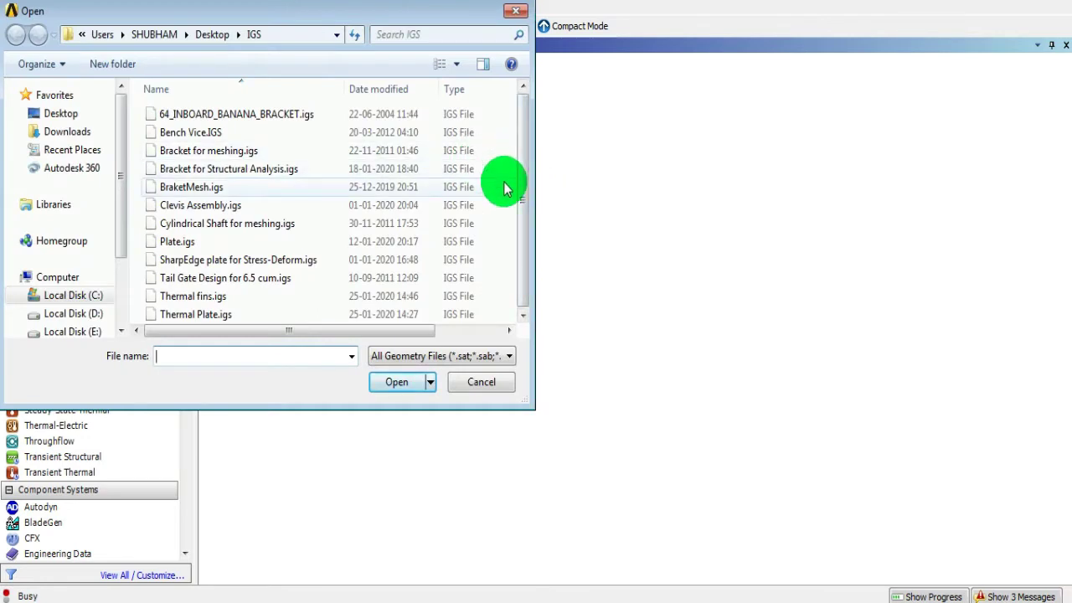
click(195, 314)
click(397, 382)
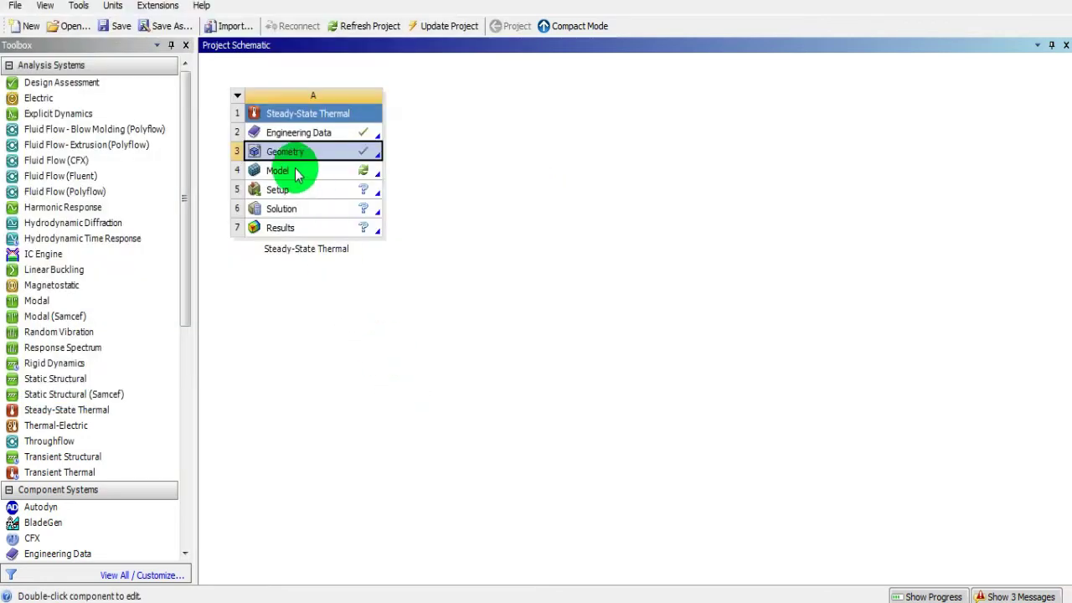
- Open the plate geometry in DesignModeler in millimetres and generate it
double_click(293, 156)
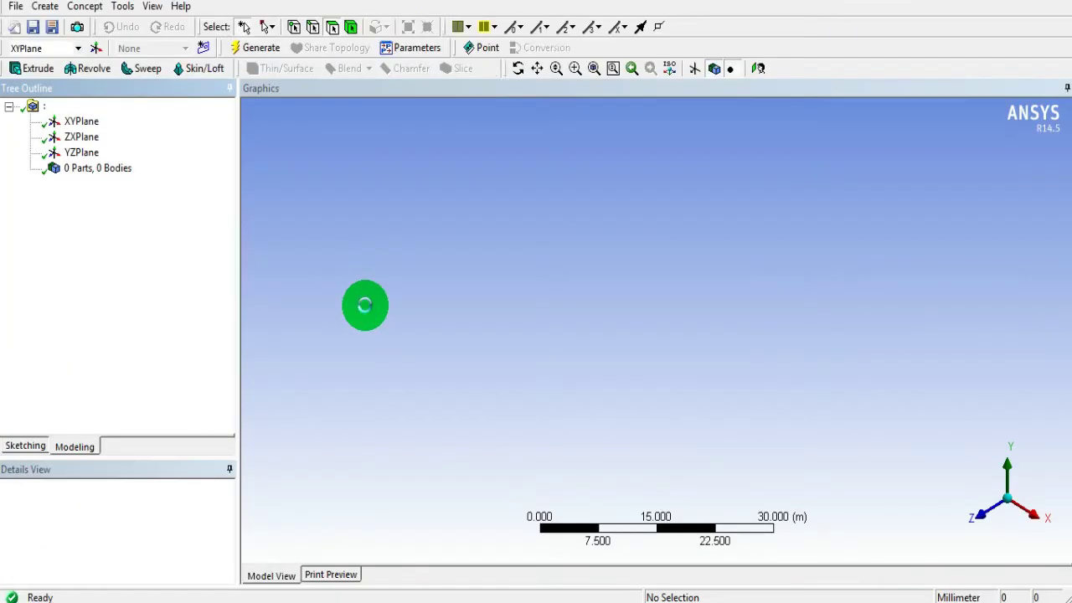
click(458, 262)
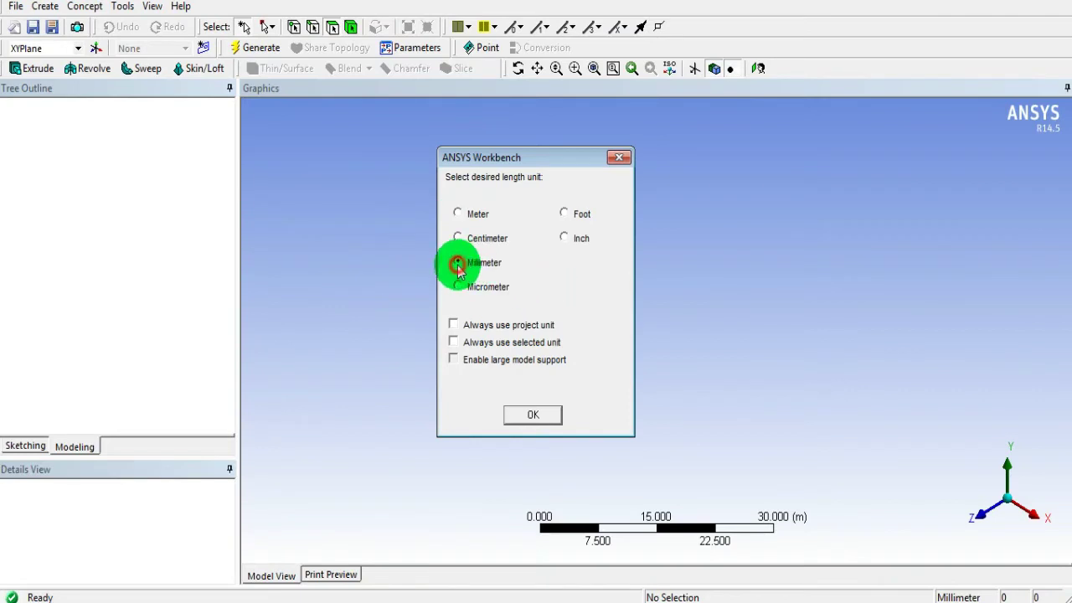
click(522, 413)
click(261, 48)
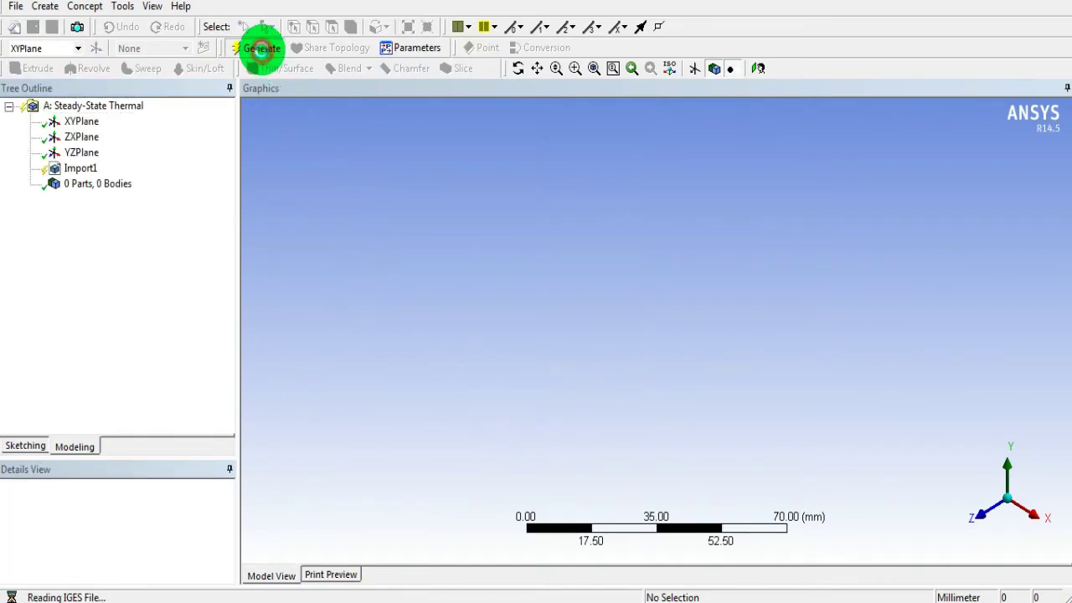
- Close DesignModeler and open the model in Mechanical
click(17, 7)
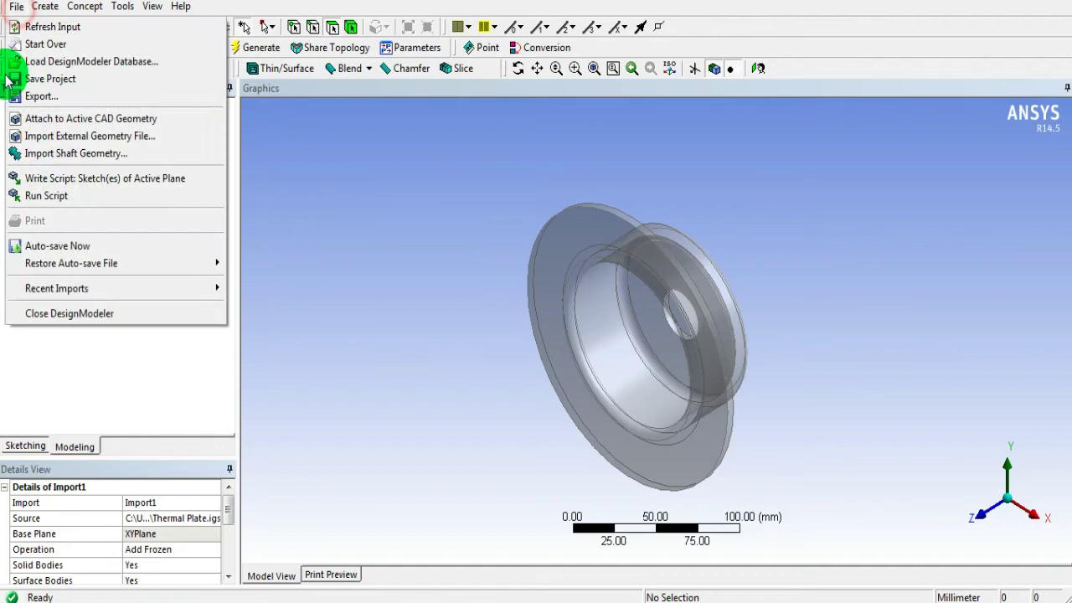
click(47, 311)
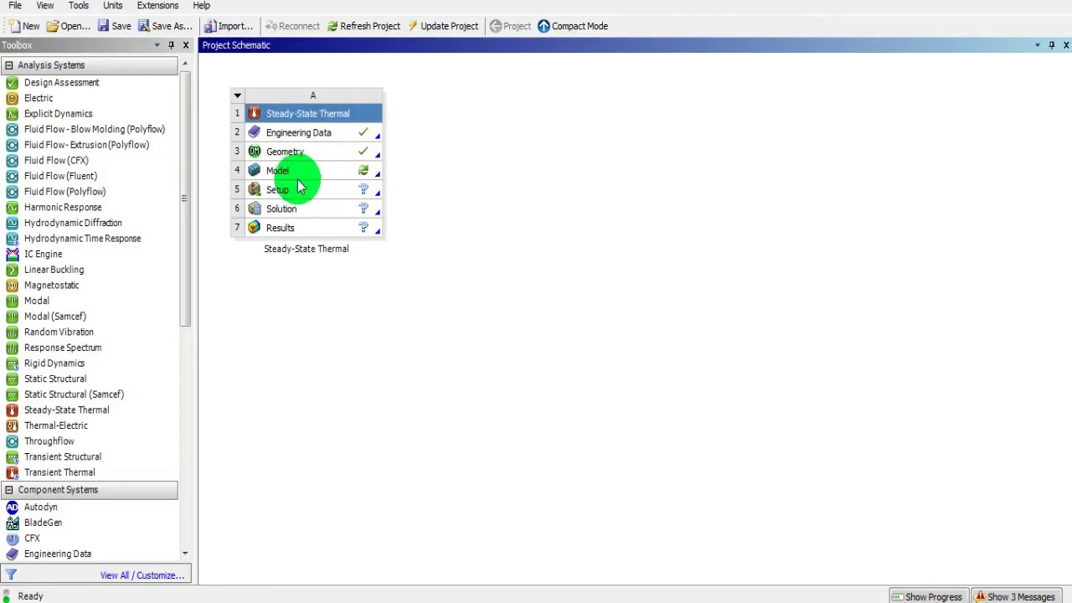
double_click(307, 171)
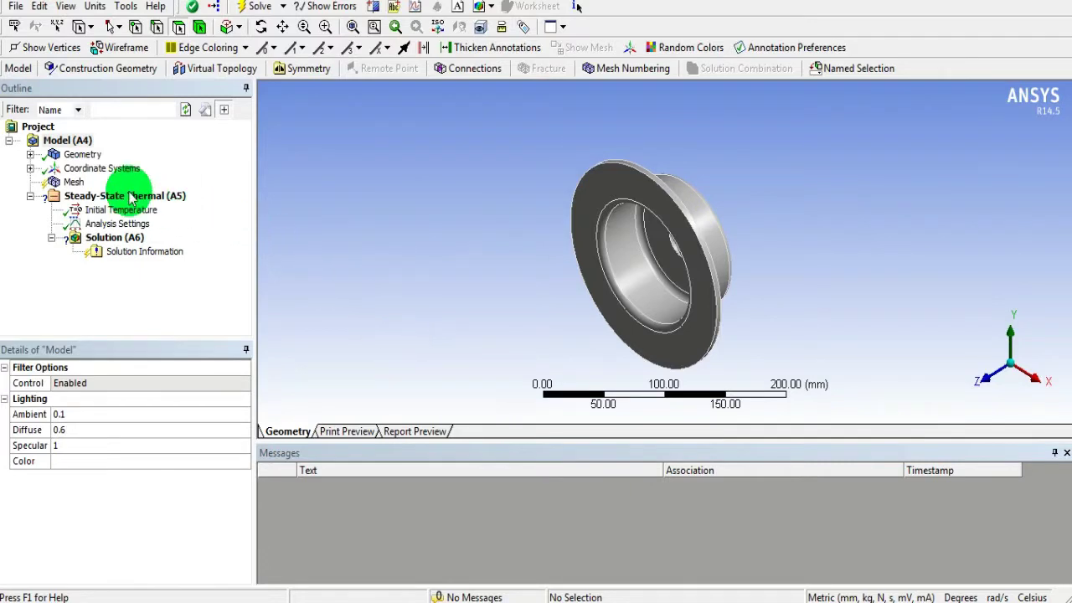
- Update the Mesh to build a tetrahedral mesh on the flanged plate
click(73, 183)
click(62, 67)
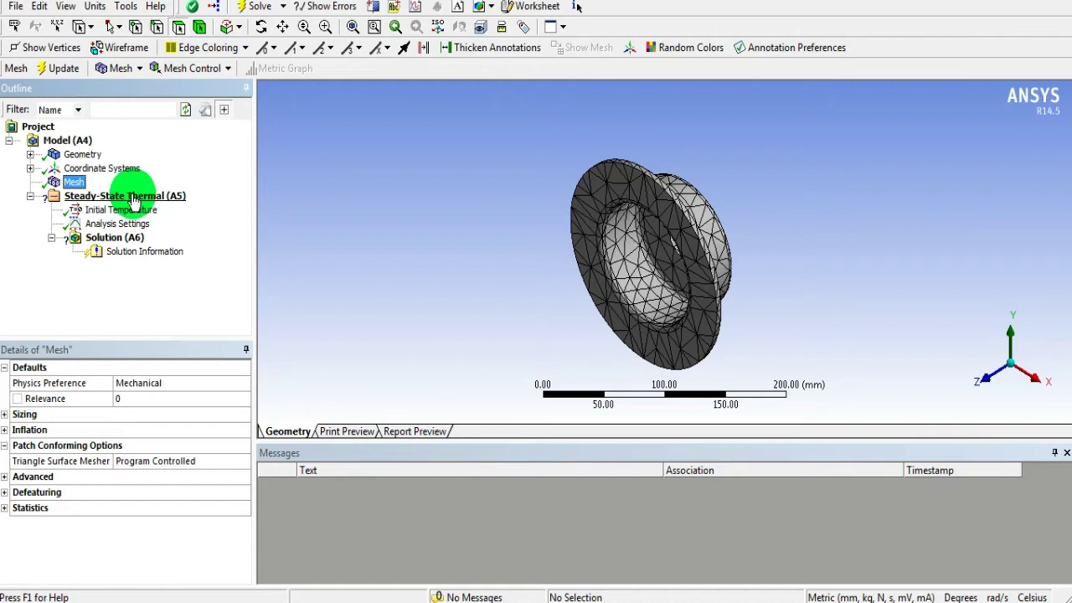
click(133, 197)
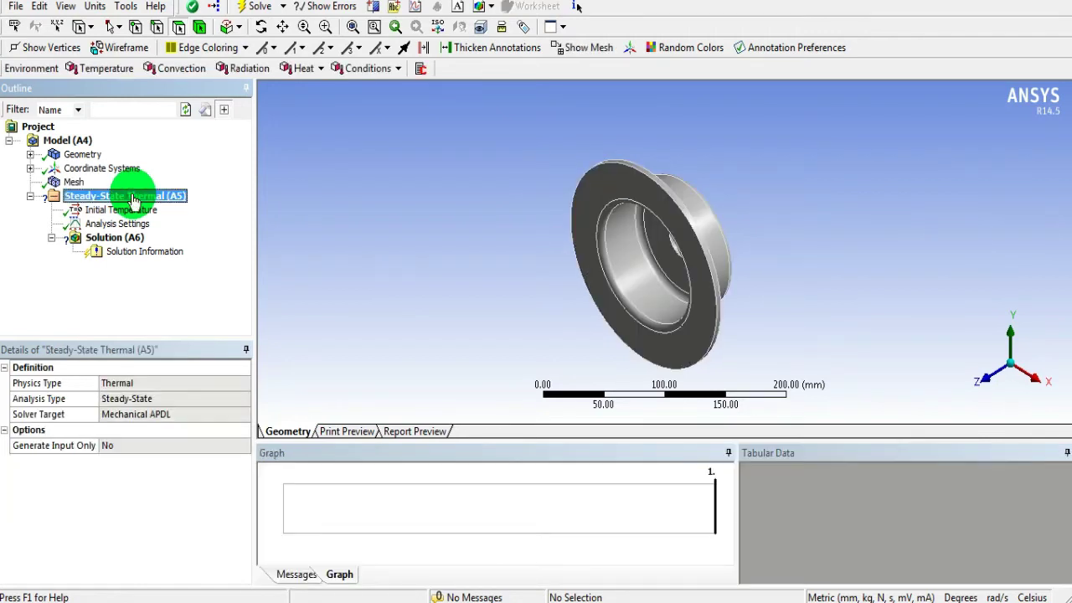
- Apply an 80 °C temperature load to the flange ring's front face
click(115, 69)
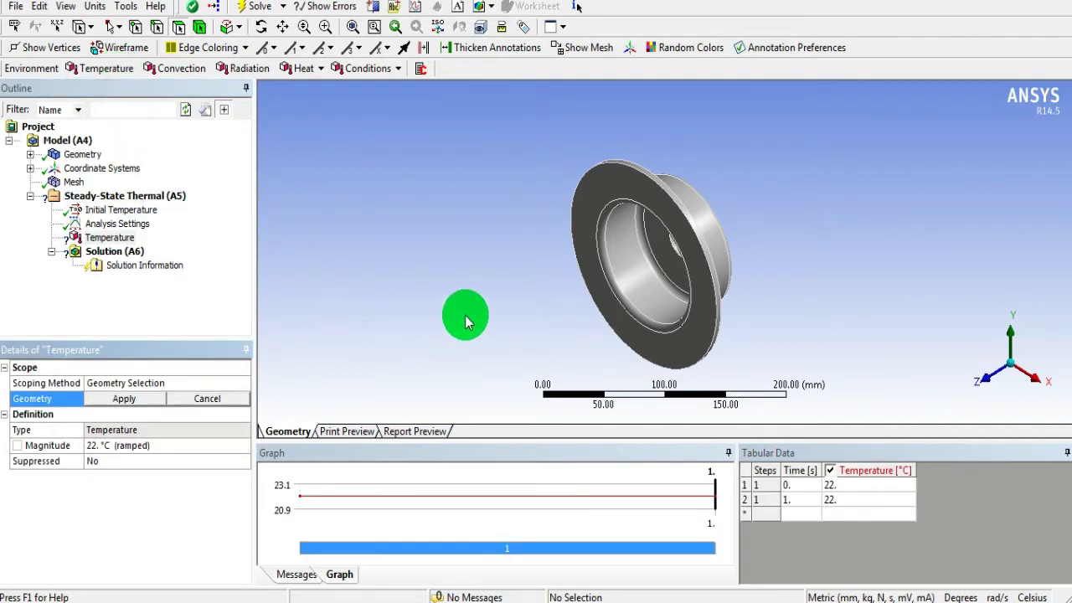
click(590, 214)
click(142, 402)
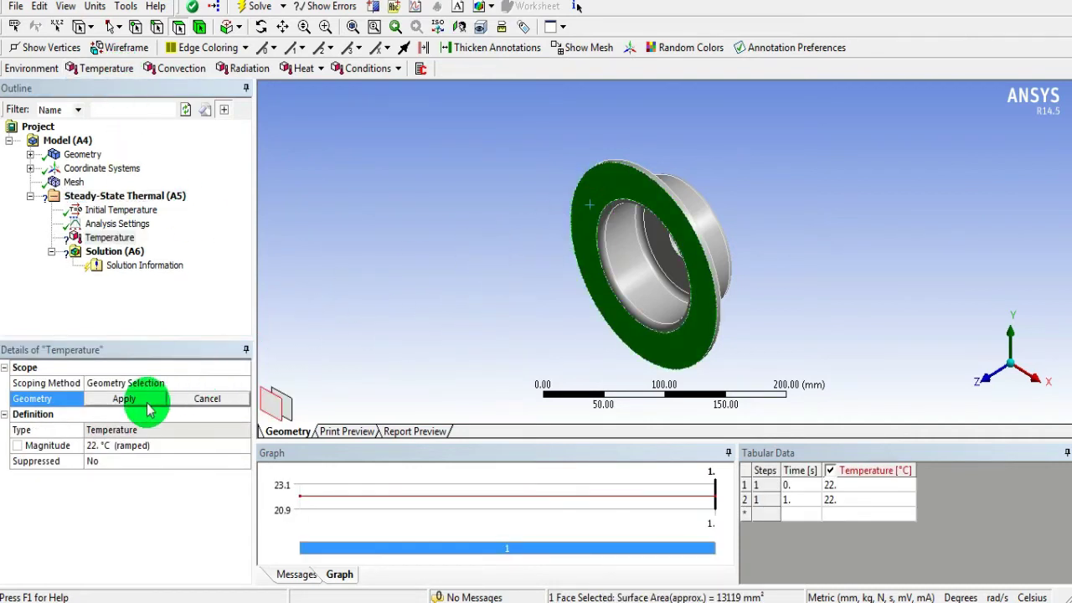
click(155, 445)
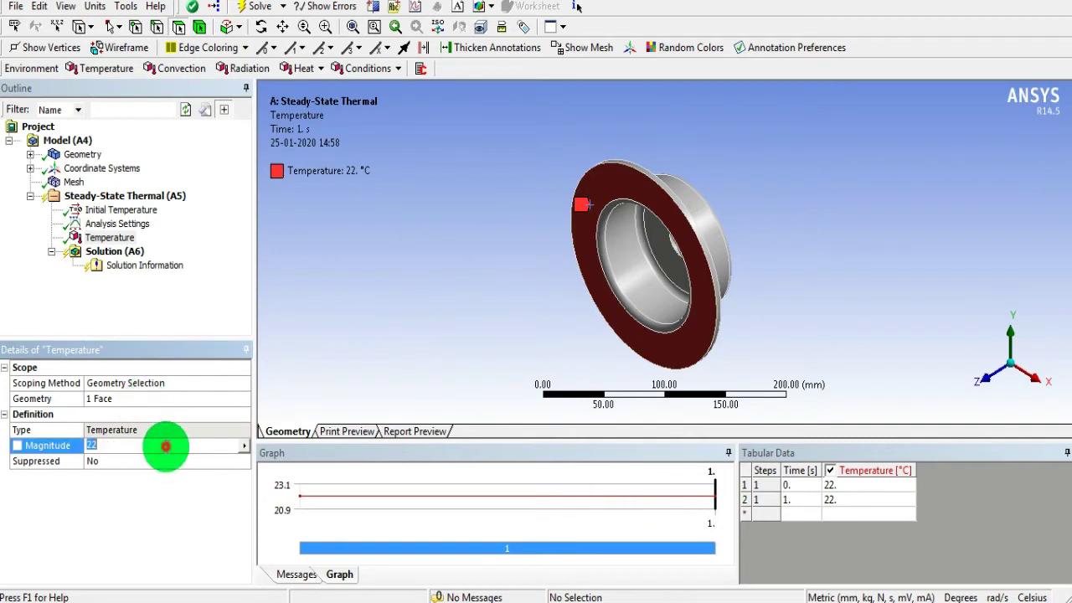
text(8)
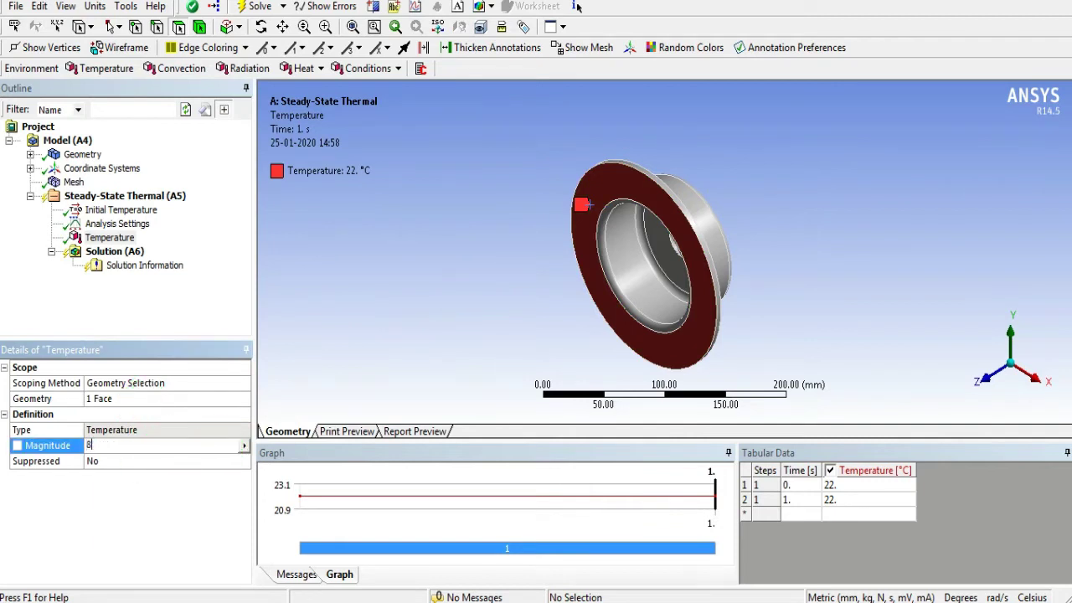
text(0)
key(Return)
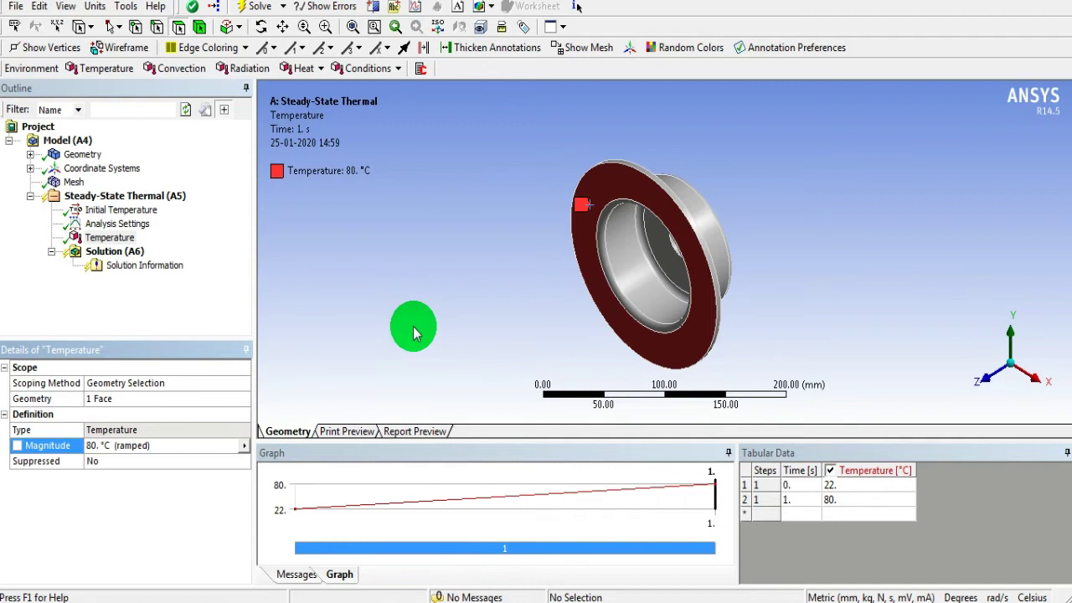
middle_drag(413, 328, 399, 311)
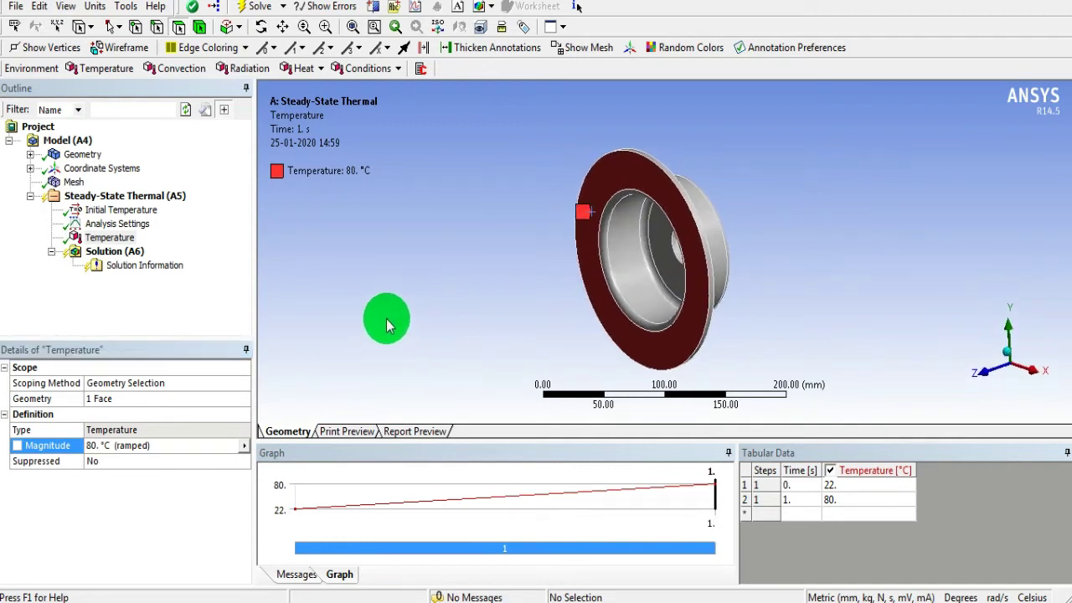
- Add a convection load scoped to the plate's two inner faces
click(186, 70)
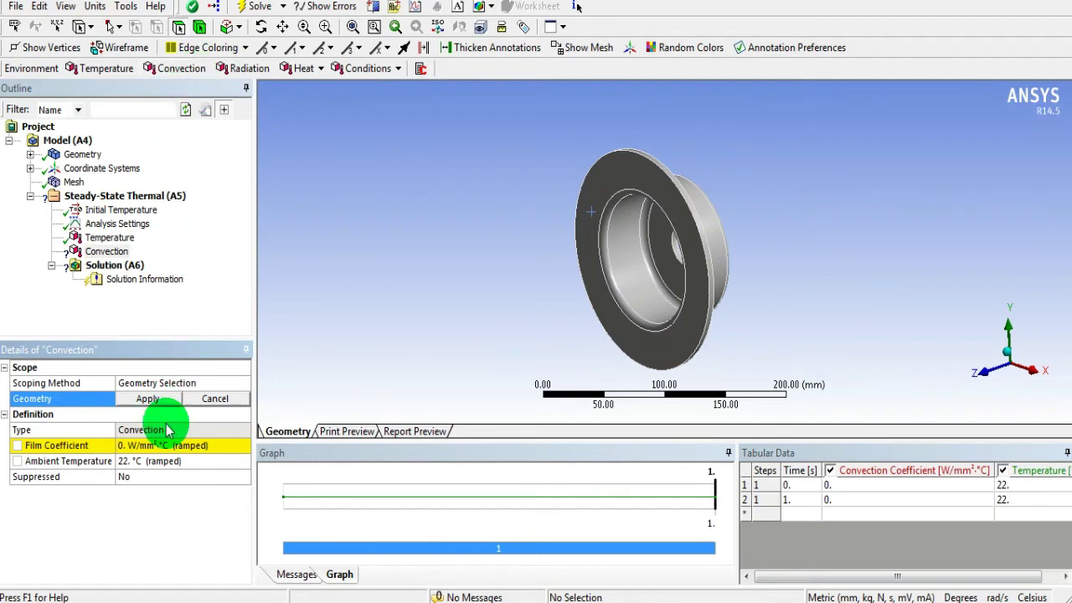
middle_drag(349, 237, 451, 268)
click(644, 251)
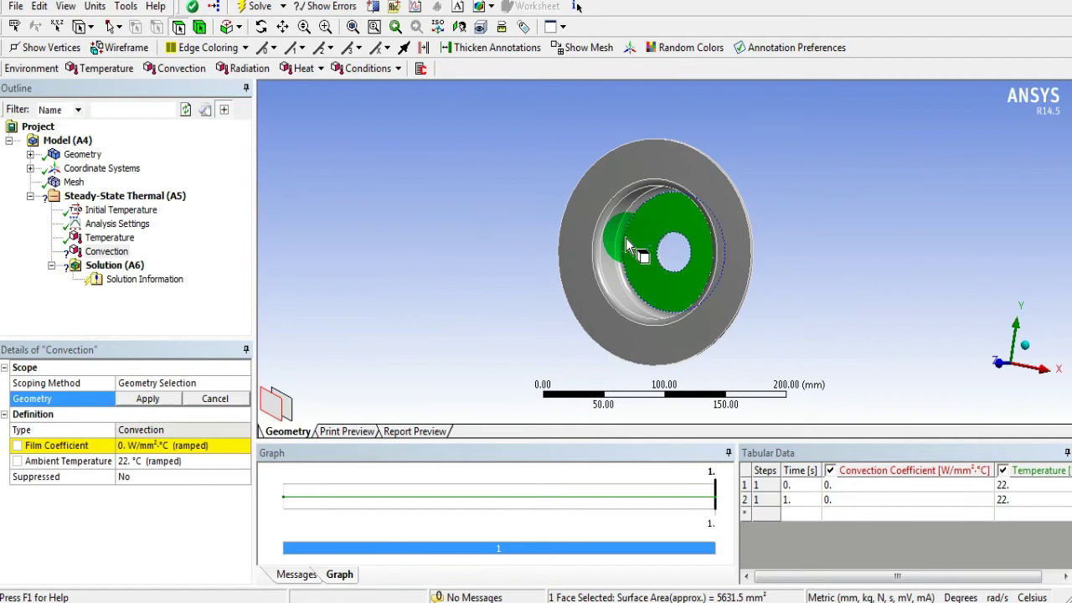
ctrl+click(624, 243)
click(134, 398)
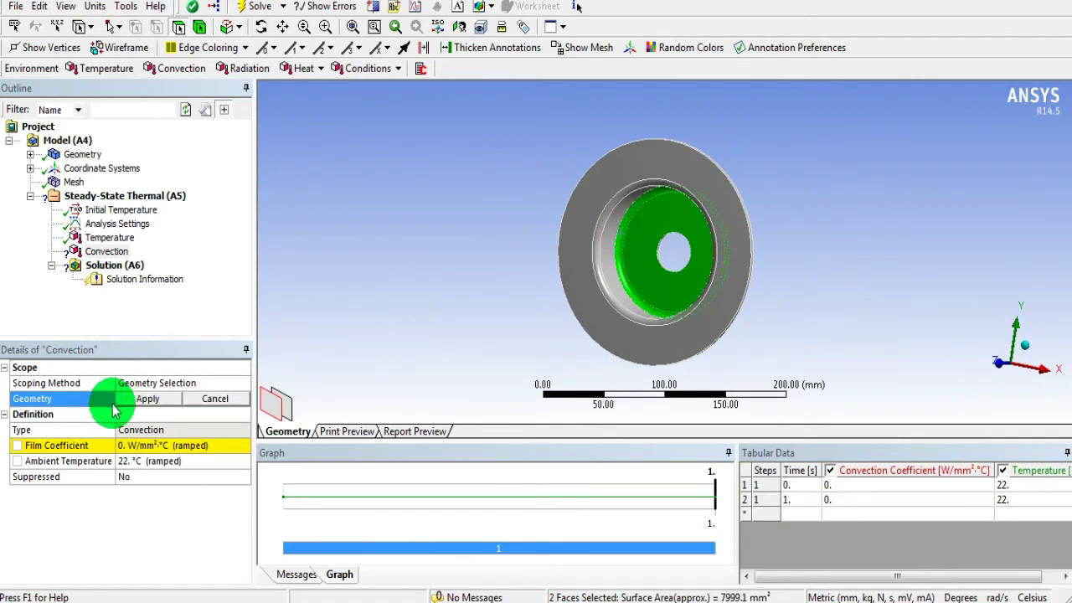
- Import the Stagnant Air - Horizontal Cyl film coefficient, with 22 °C ambient
click(208, 445)
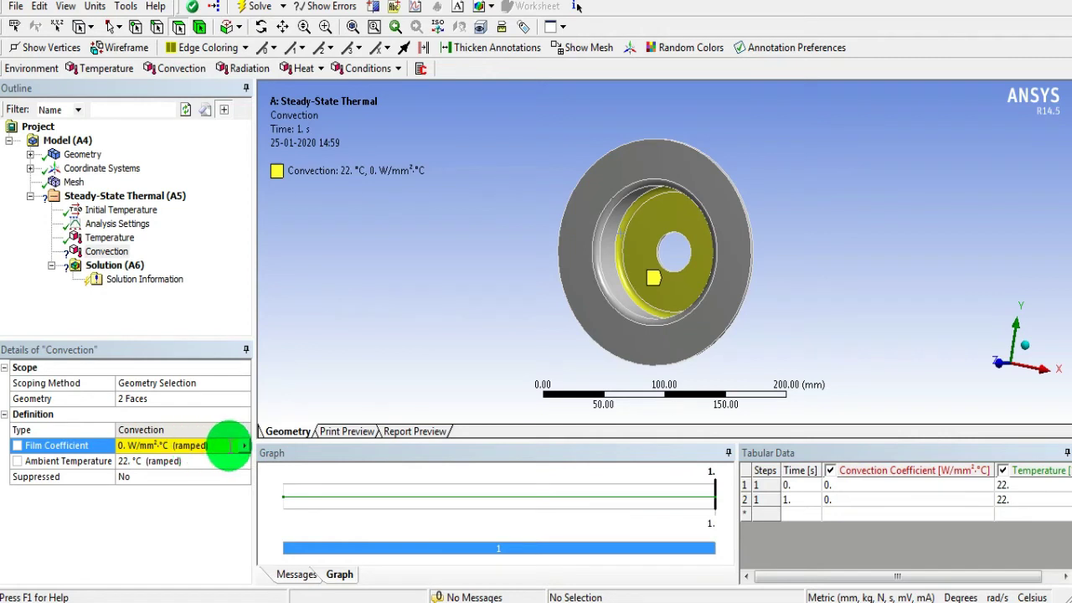
click(247, 449)
click(270, 469)
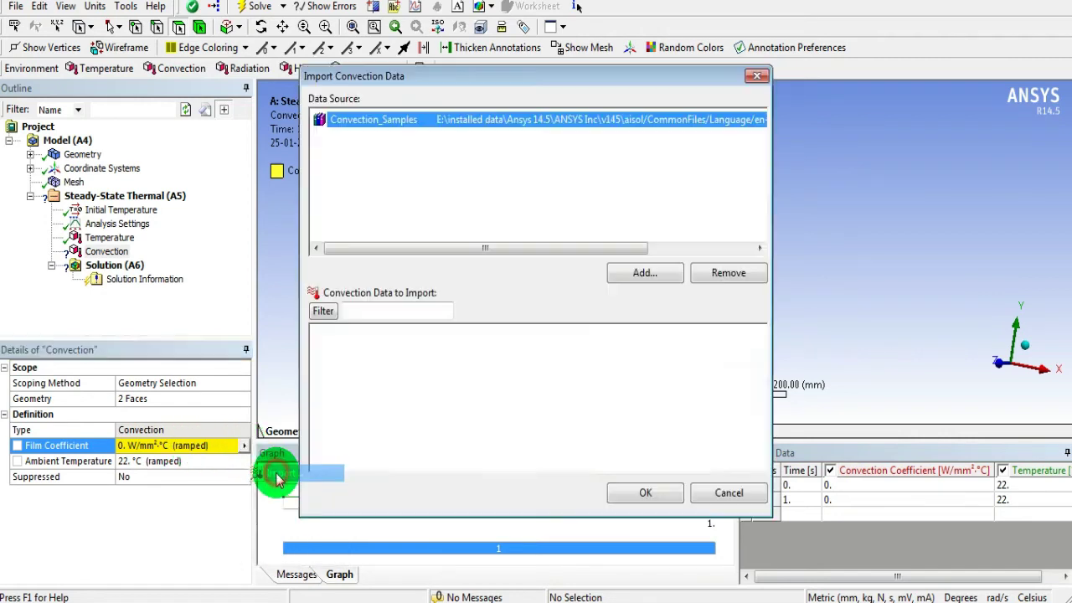
click(318, 333)
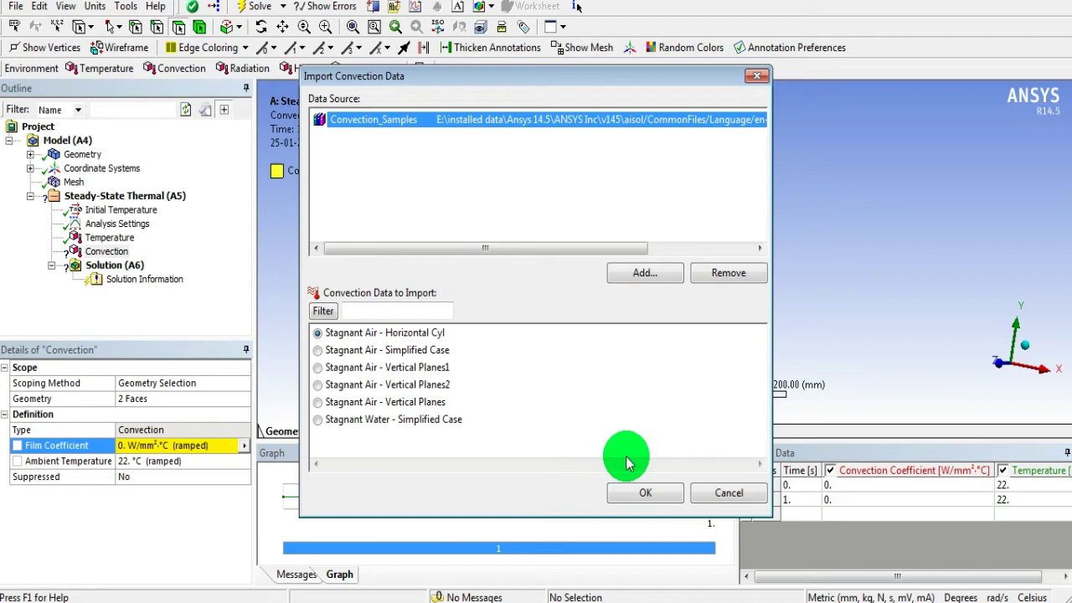
click(646, 494)
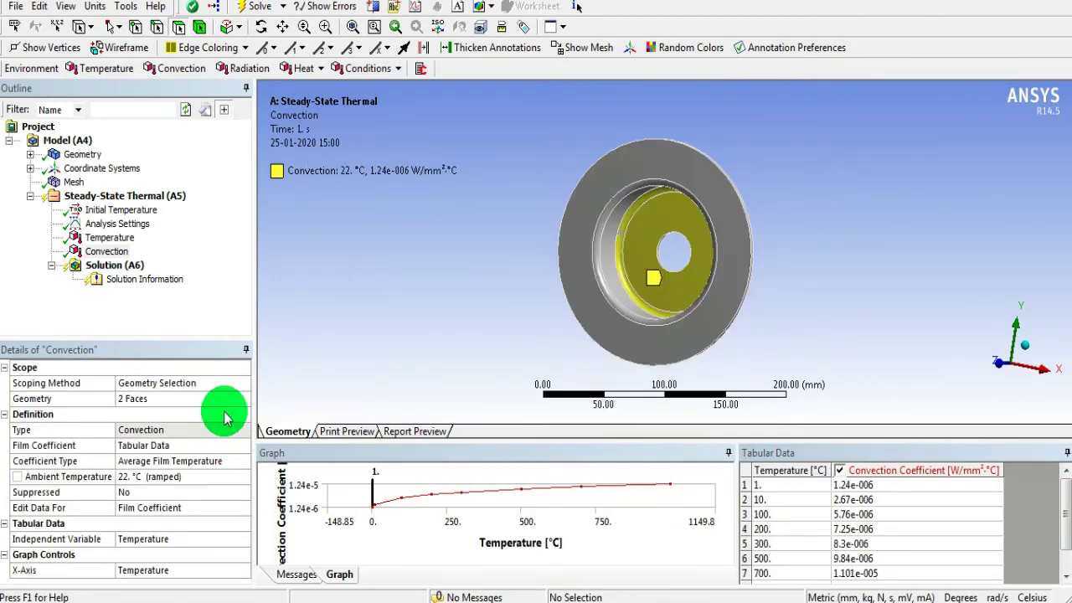
- Add Temperature and Total Heat Flux results to the Solution
click(109, 266)
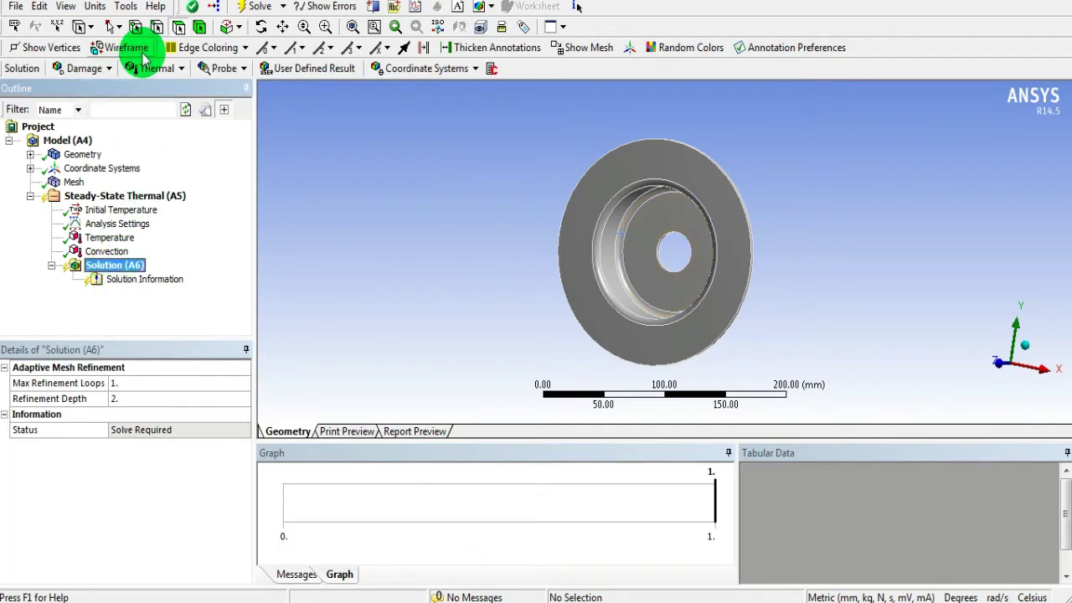
click(179, 72)
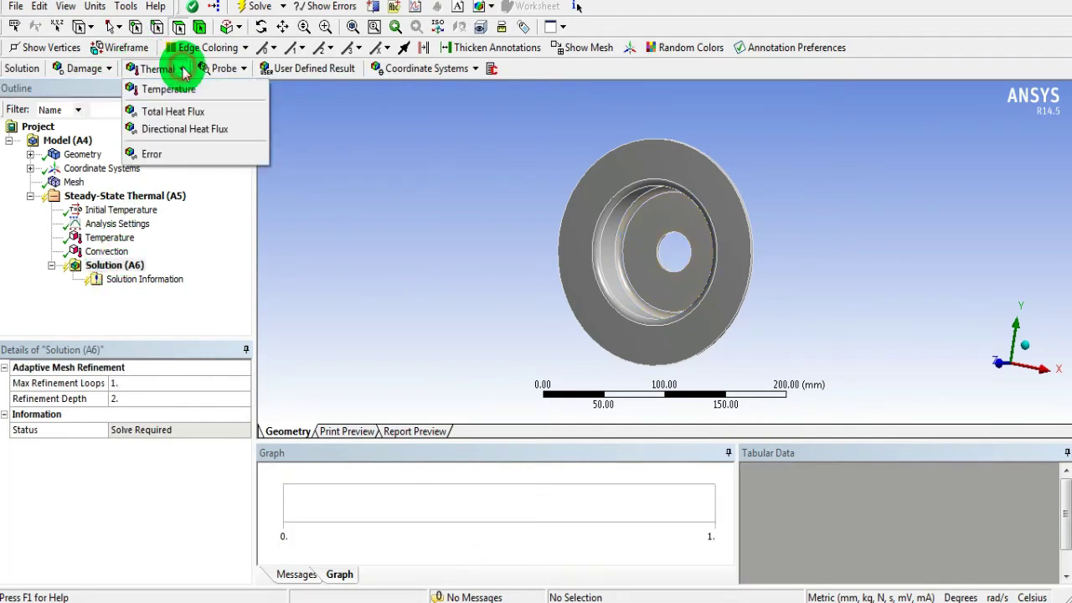
click(151, 88)
click(179, 70)
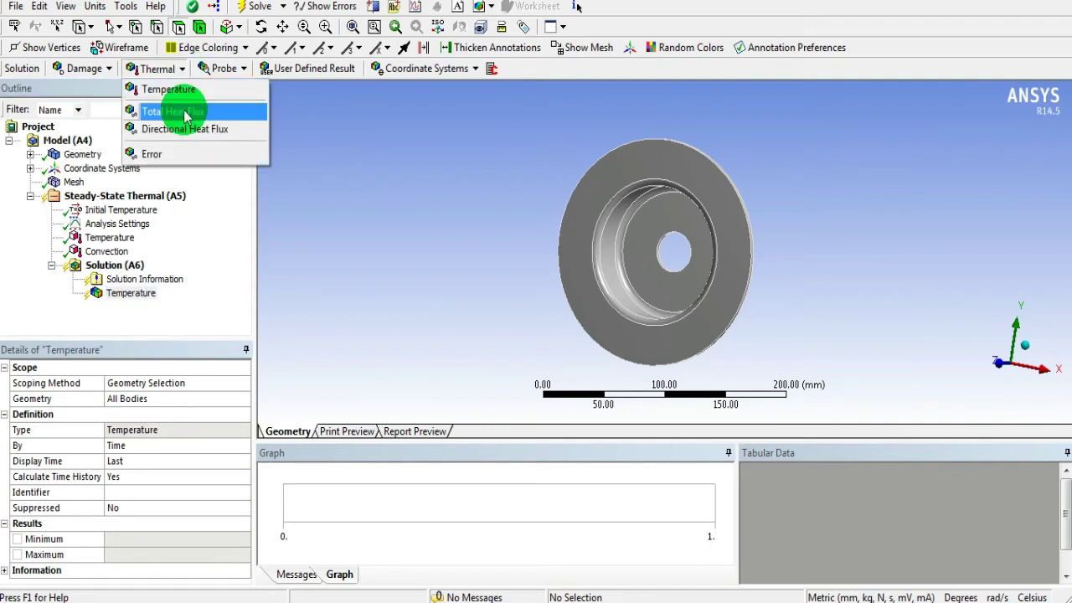
click(184, 116)
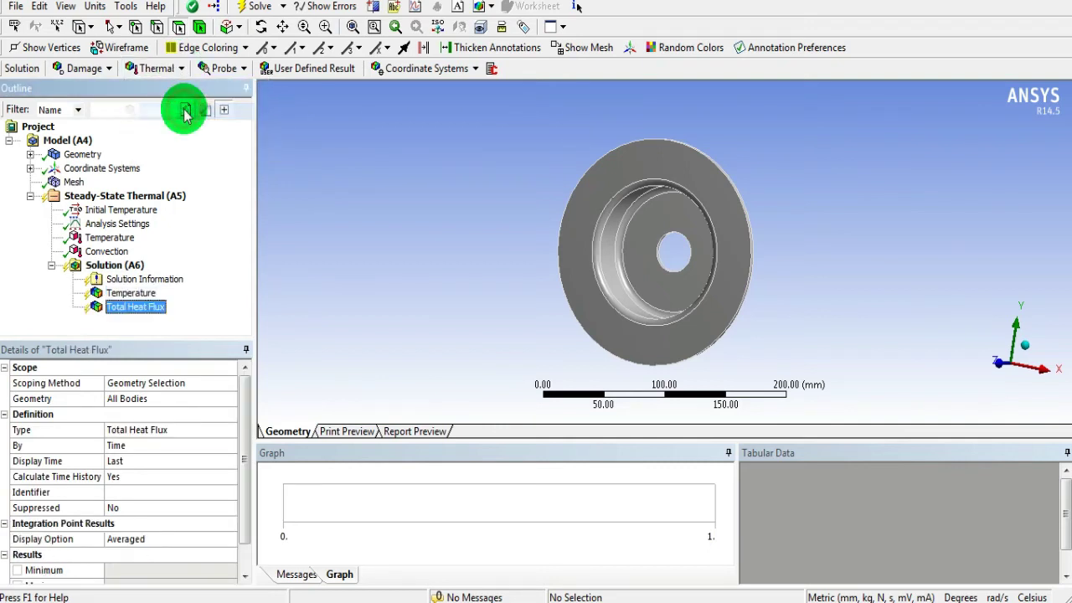
- Add a Temperature 2 result scoped to the part's cylindrical face
click(134, 293)
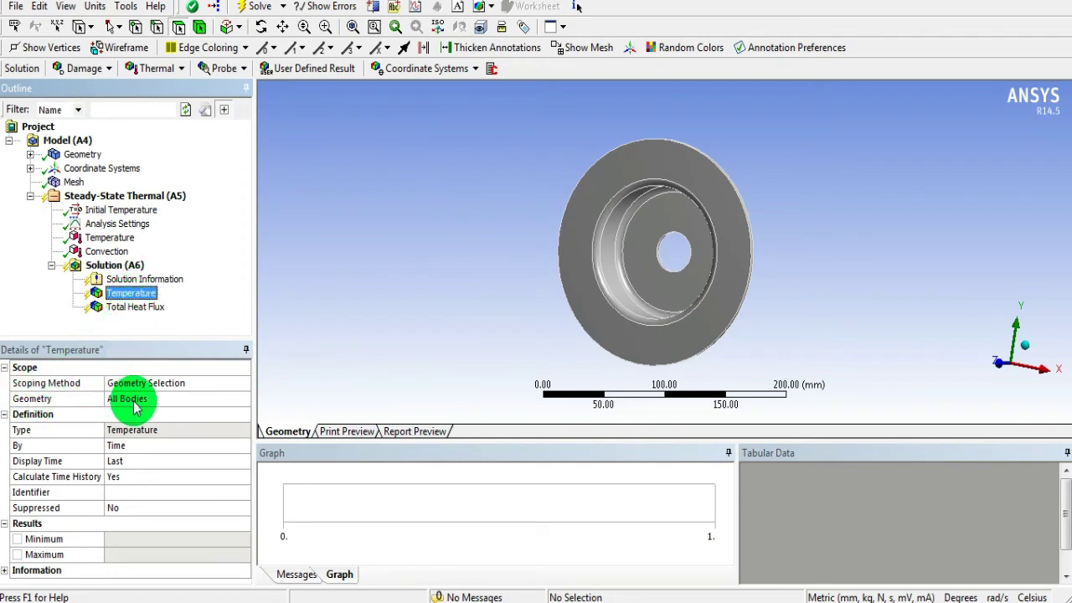
middle_drag(335, 268, 374, 215)
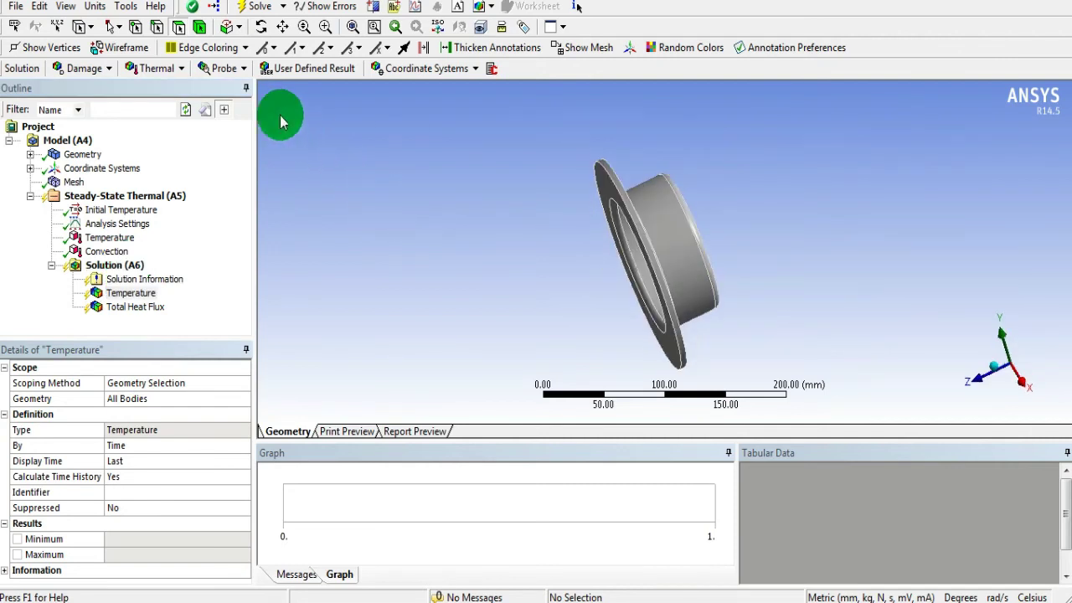
click(168, 67)
click(178, 99)
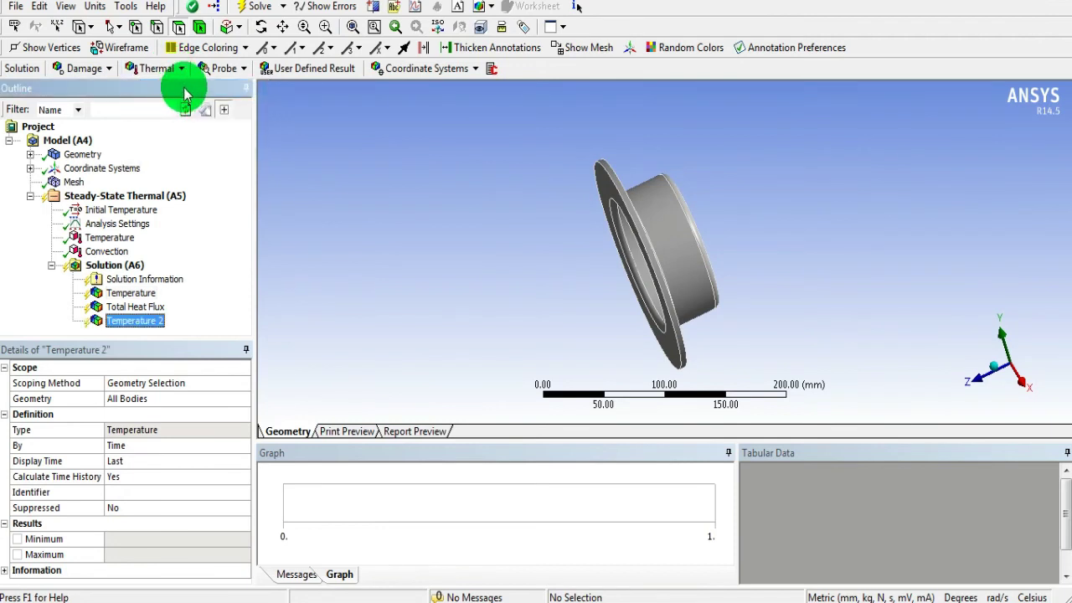
click(658, 217)
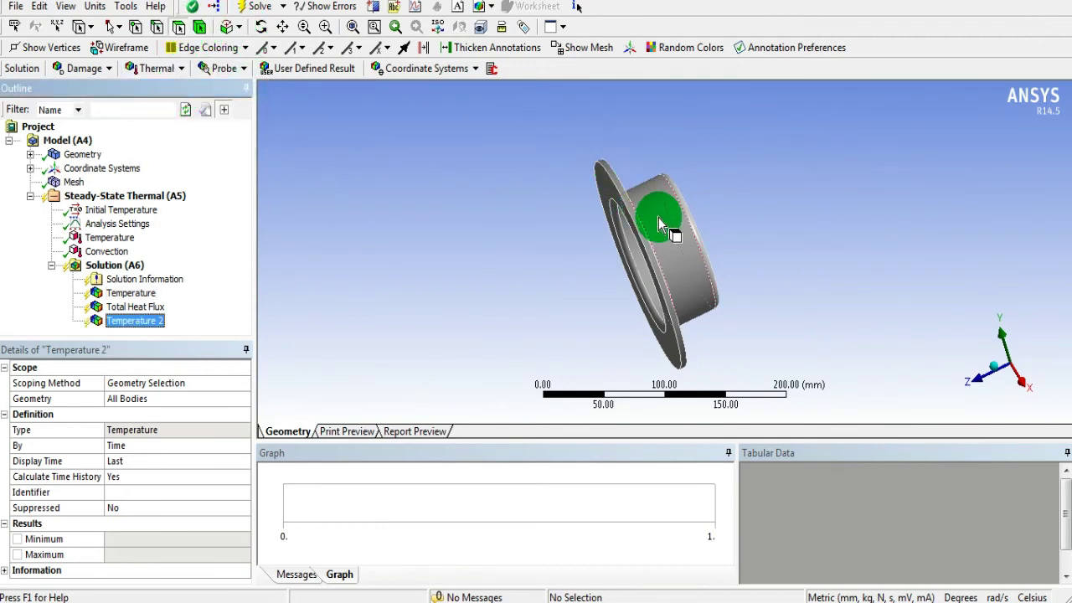
click(164, 399)
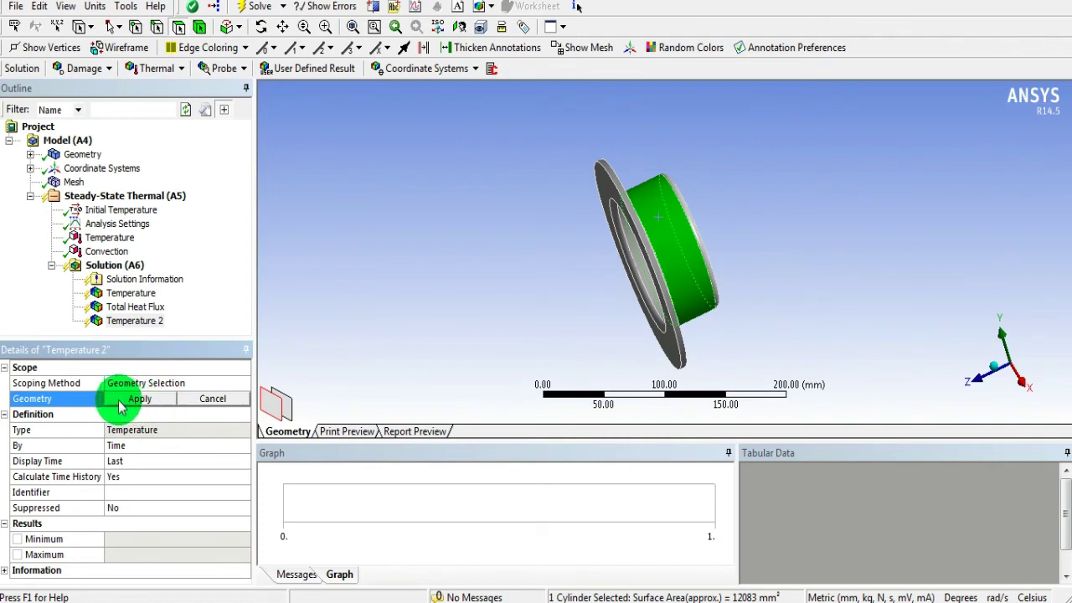
click(139, 399)
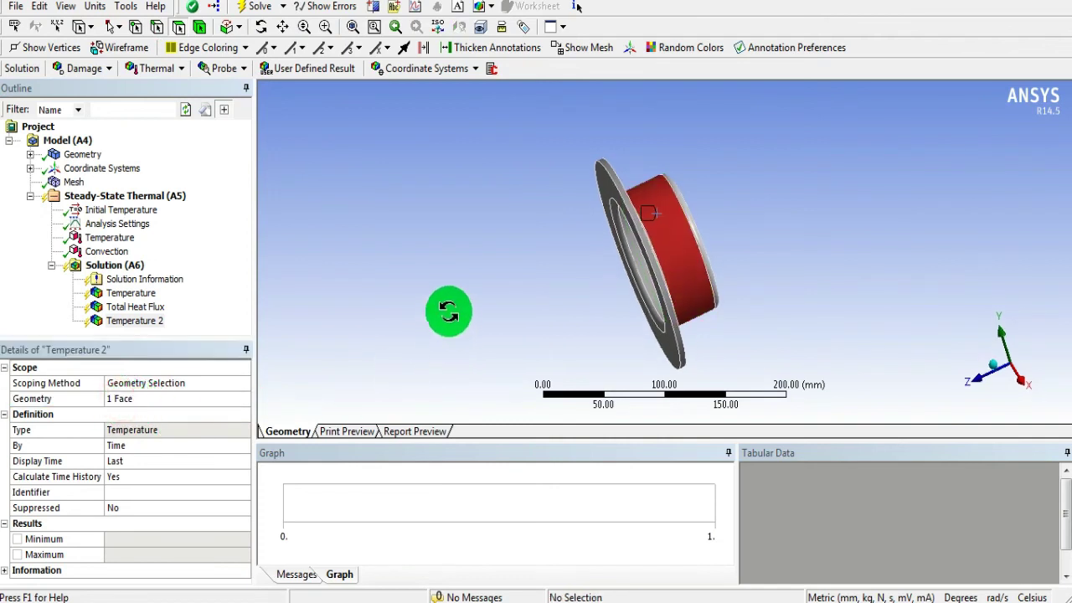
middle_drag(447, 311, 421, 293)
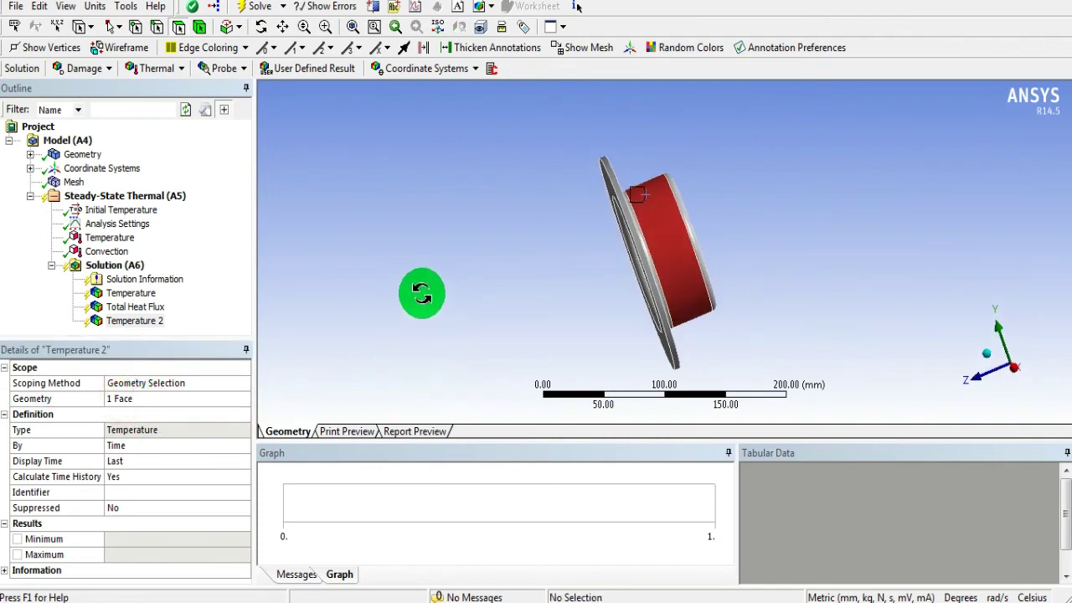
- Solve, then inspect the temperature (78.863–80.001 °C) and total heat flux contours
click(261, 8)
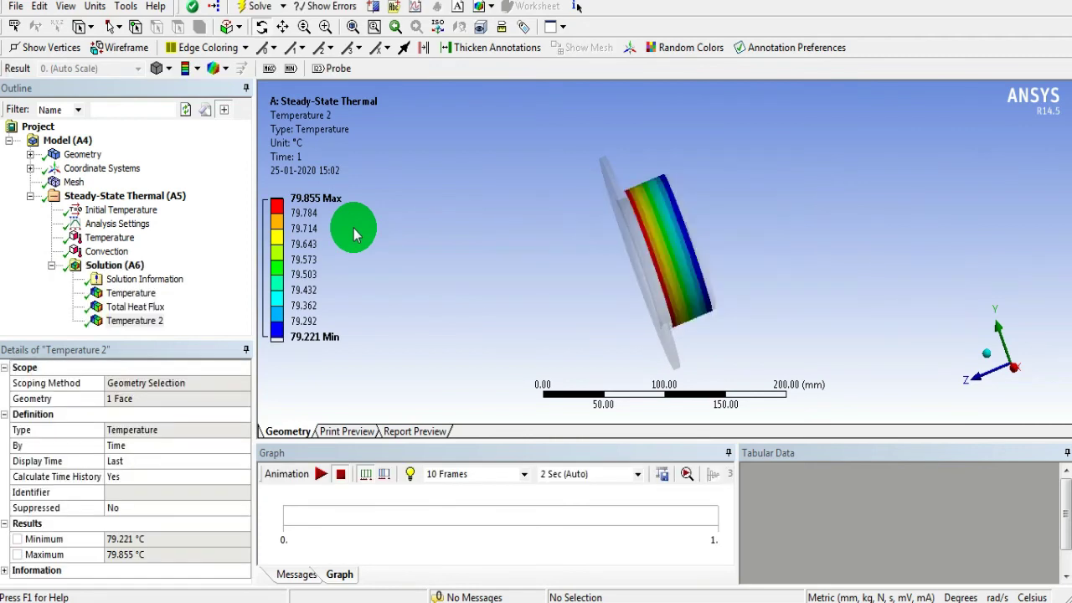
click(131, 293)
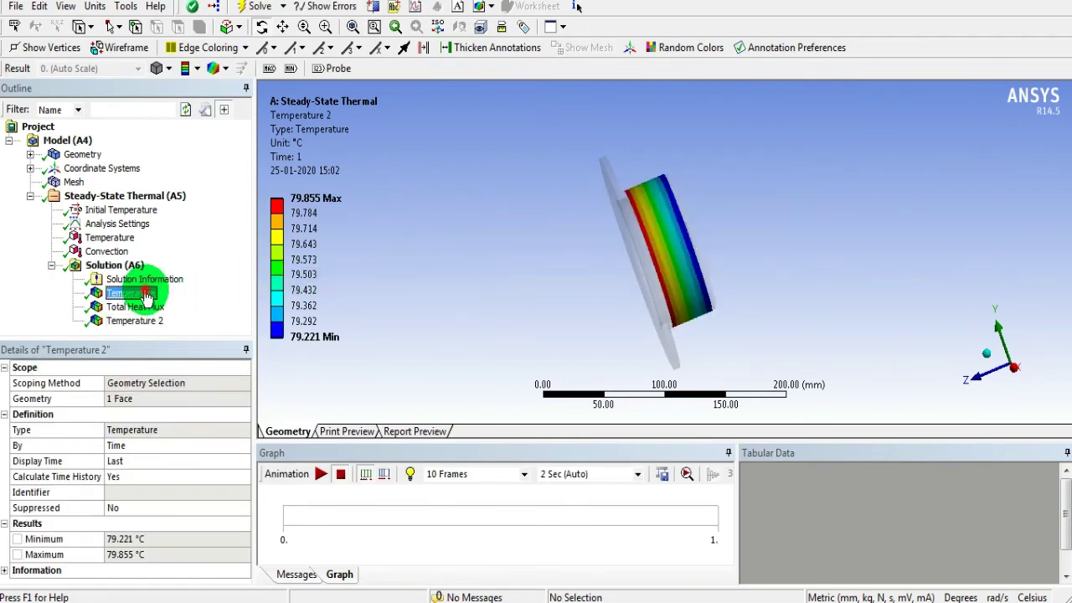
drag(502, 304, 545, 246)
click(130, 300)
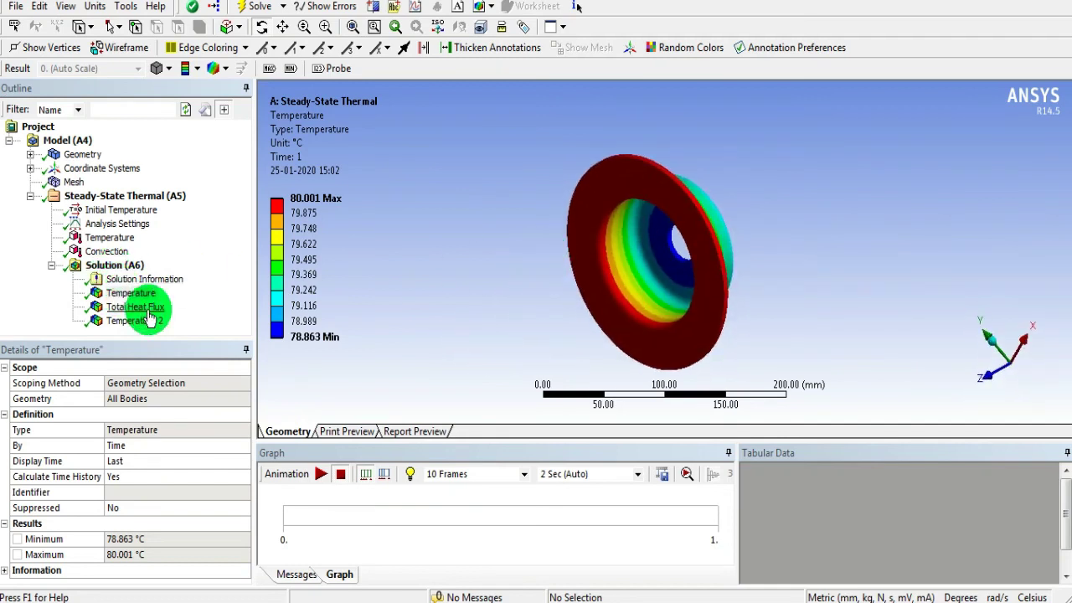
click(138, 307)
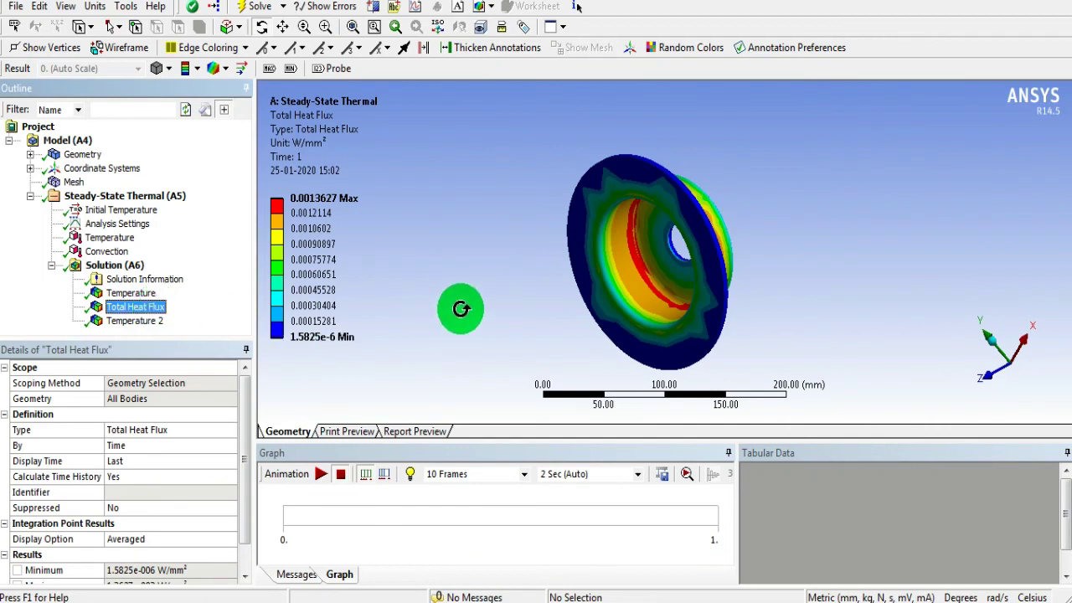
drag(349, 307, 660, 300)
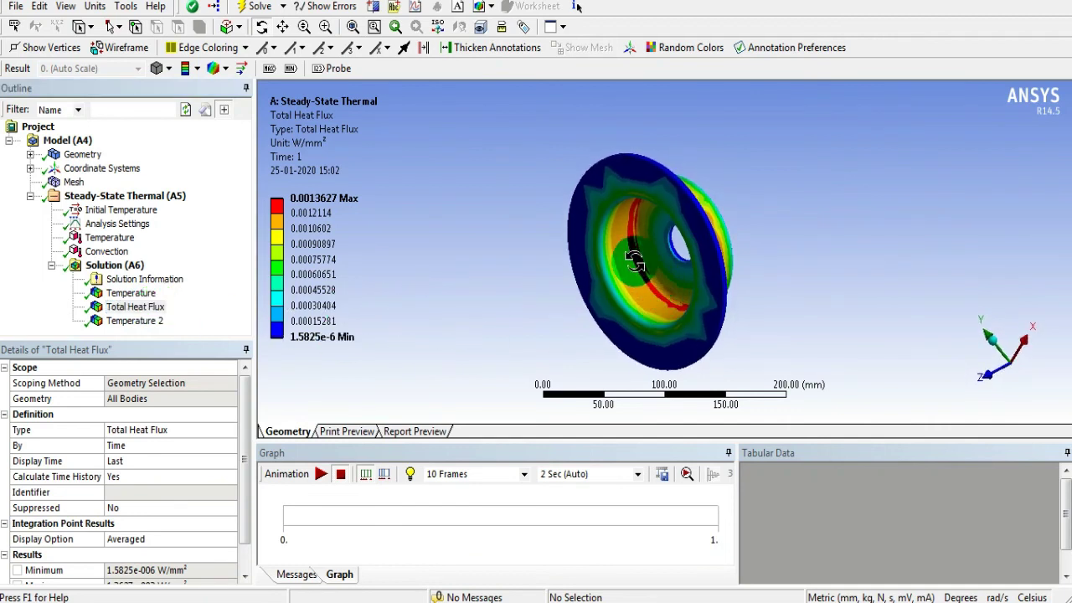